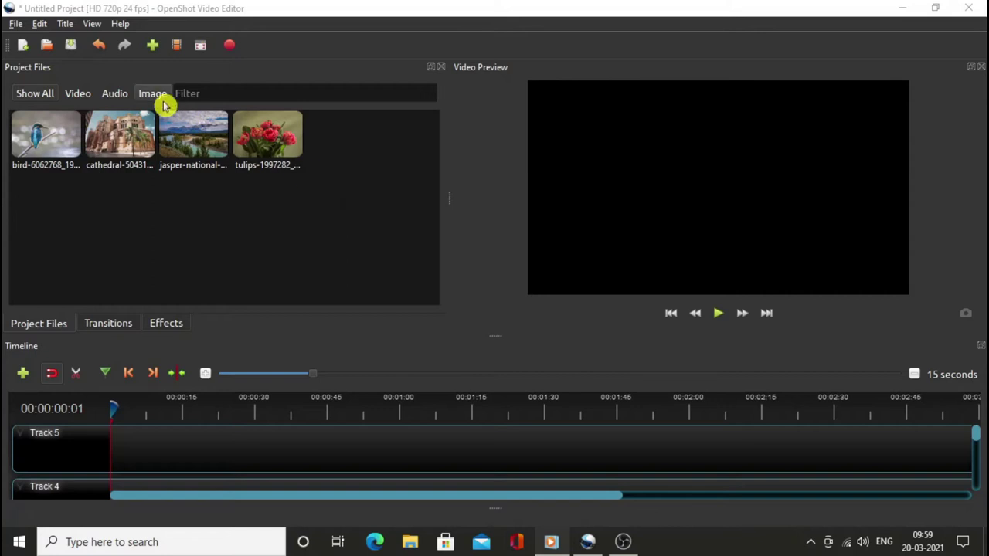
- Check the audio and image filters of the project files and leave only the images shown
left_click(157, 98)
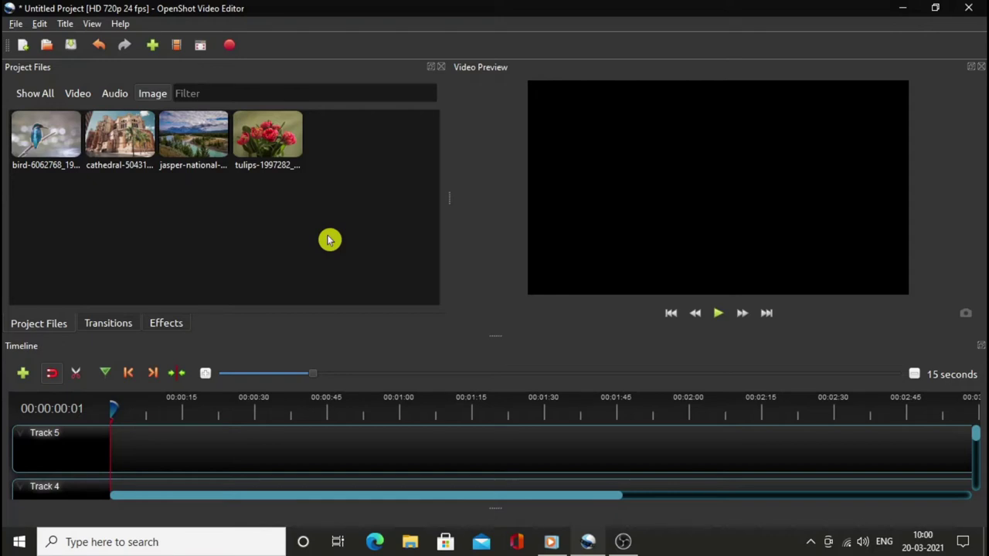
left_click(118, 98)
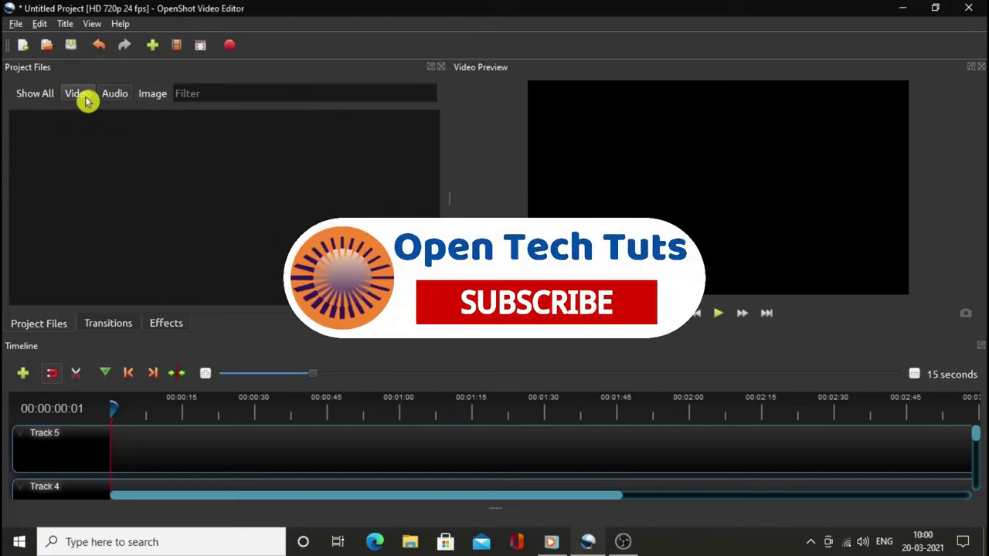
left_click(152, 93)
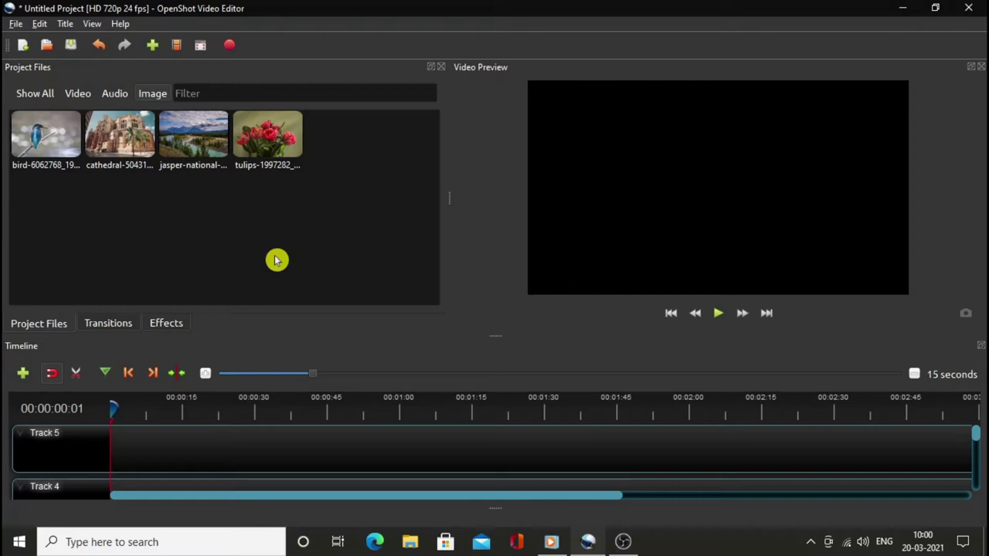
left_click(17, 24)
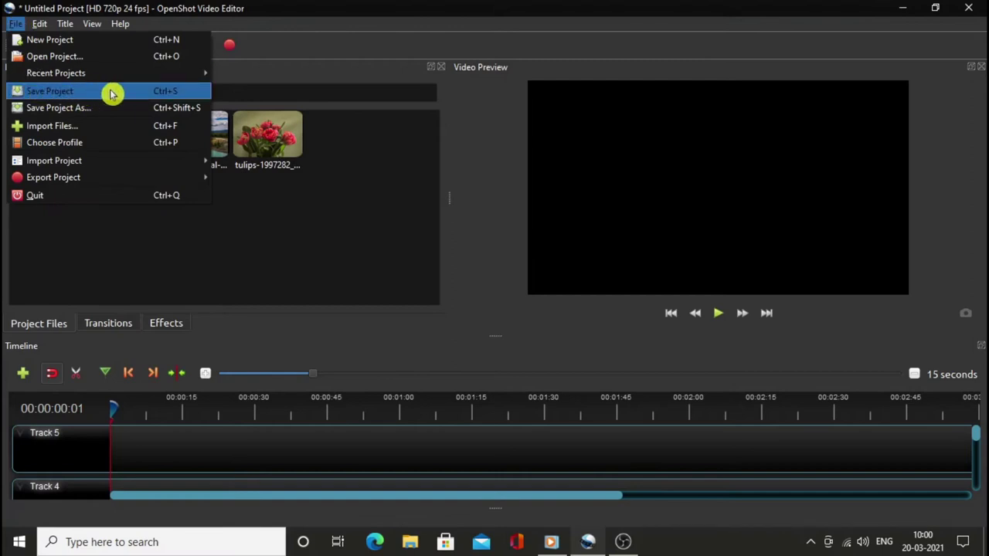
left_click(114, 96)
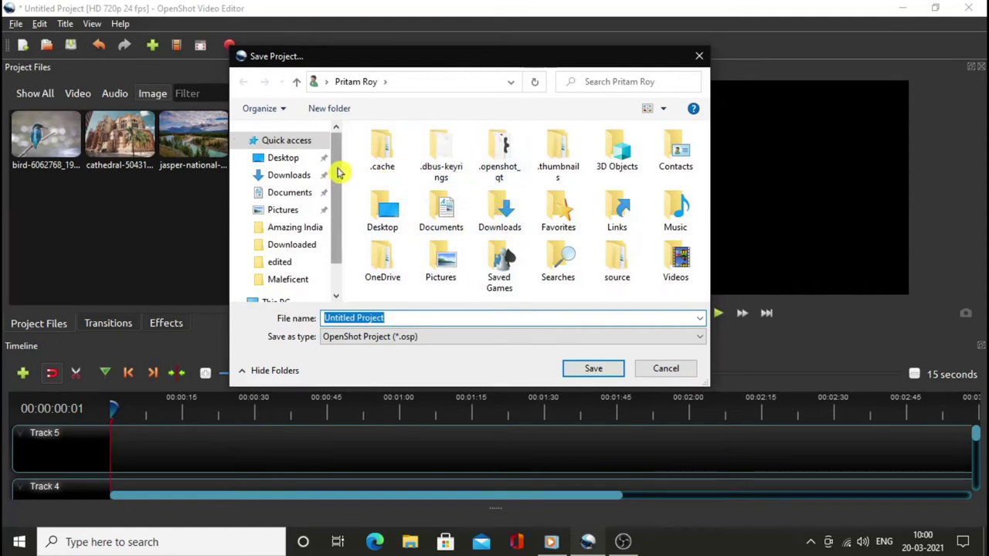
scroll(340, 181, "down", 1)
scroll(344, 193, "up", 1)
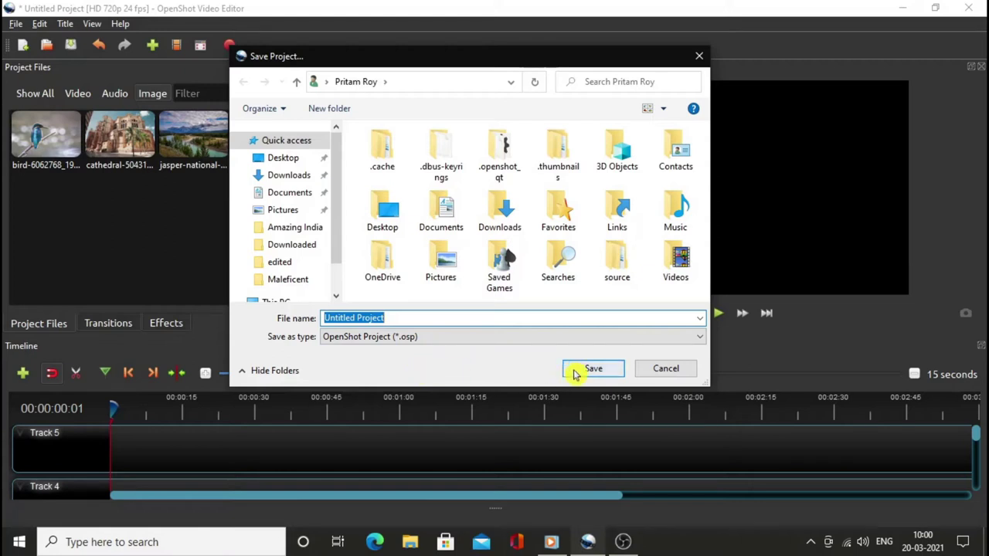
left_click(668, 371)
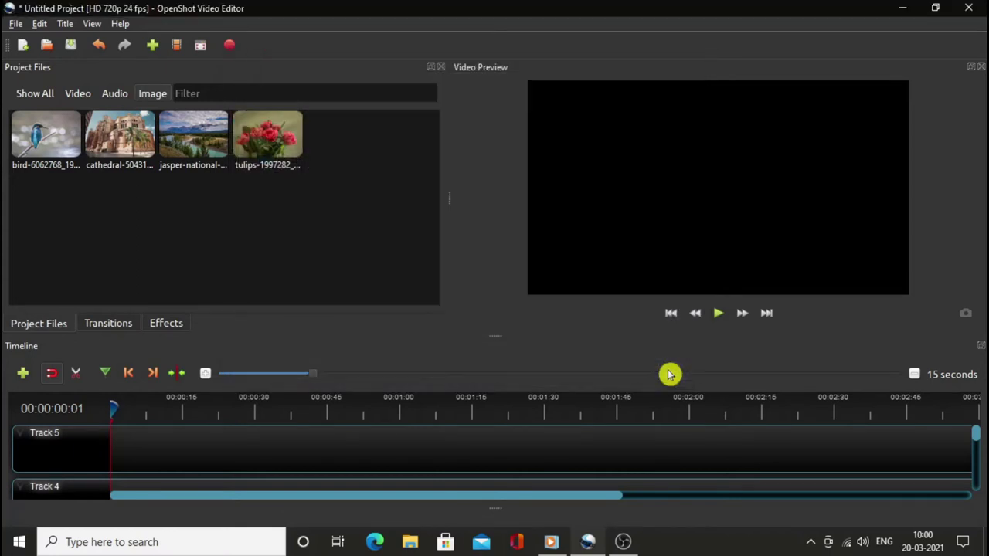
left_click(19, 27)
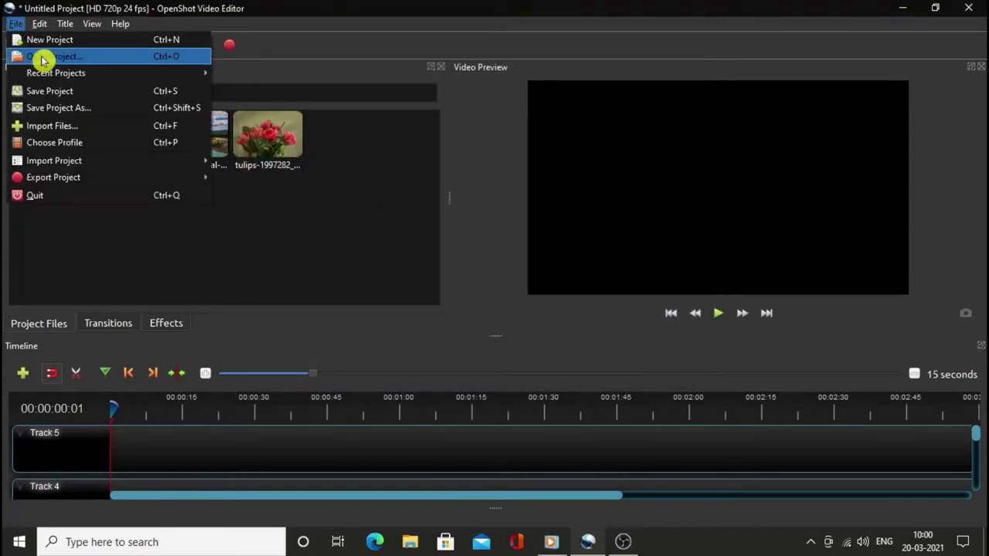
left_click(83, 58)
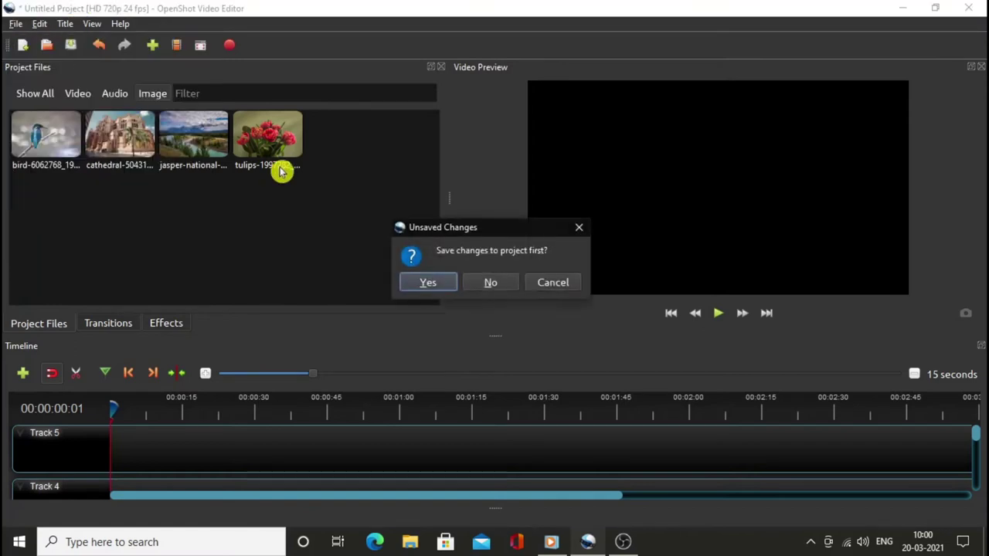
left_click(579, 227)
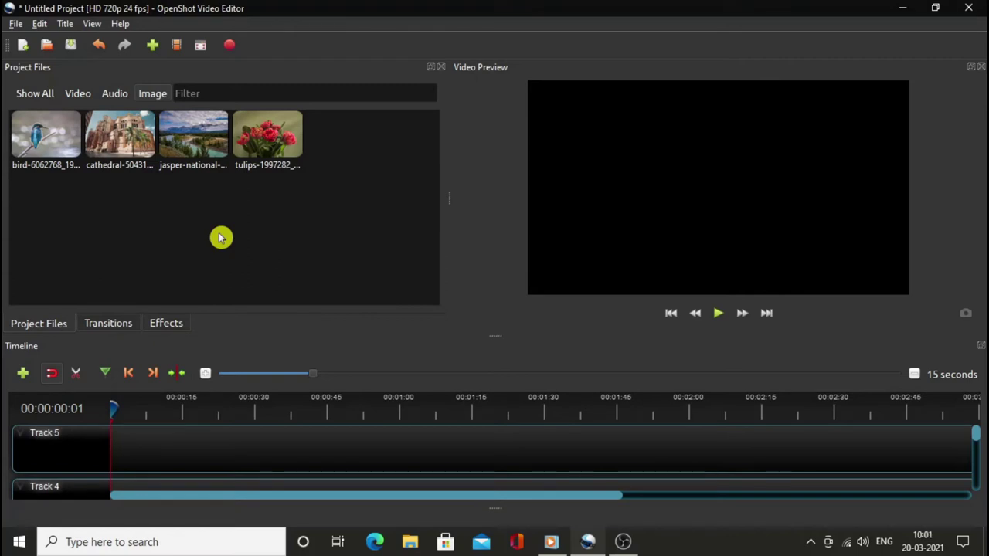
- Try selecting single images and a group of images in the project files, and clear the selection
left_click(40, 160)
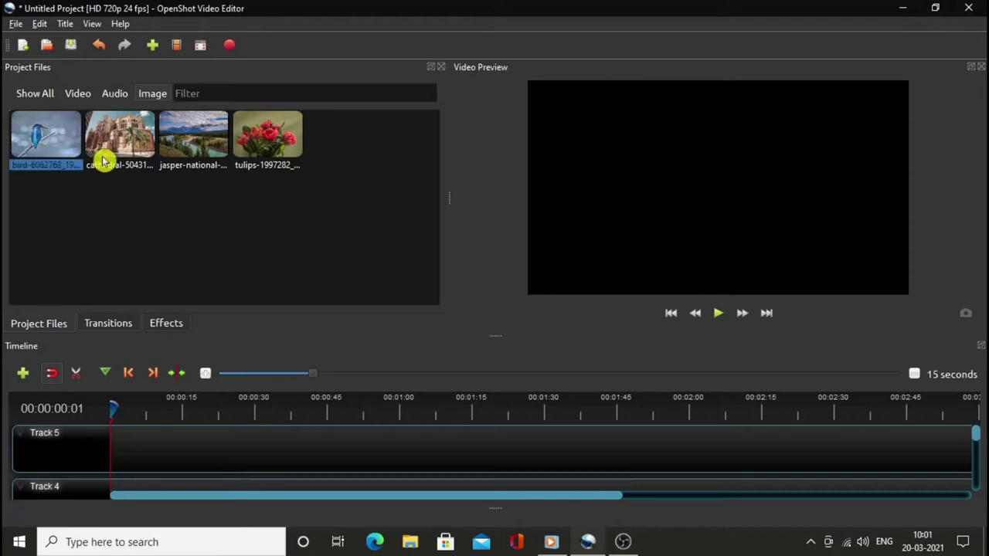
left_click(181, 165)
left_click(249, 163)
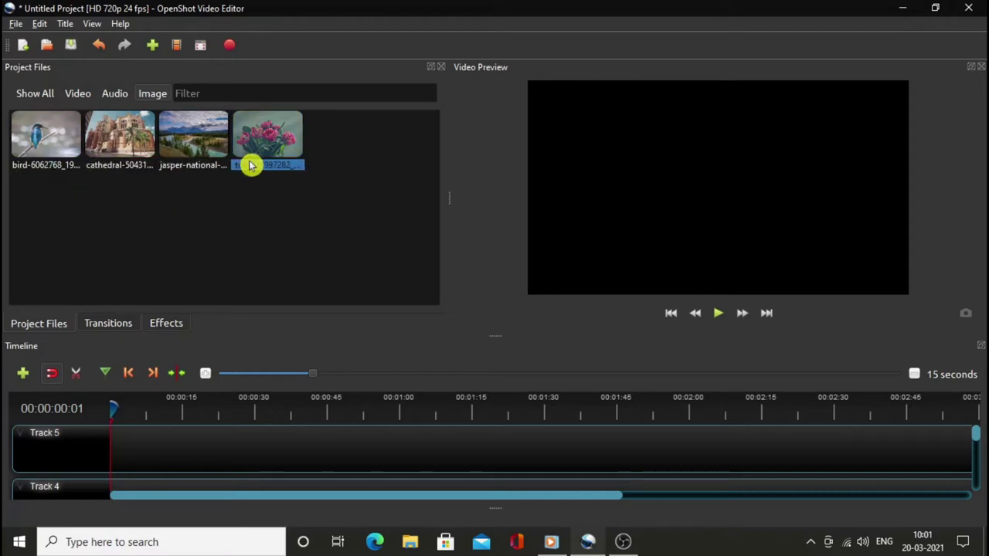
left_click(167, 232)
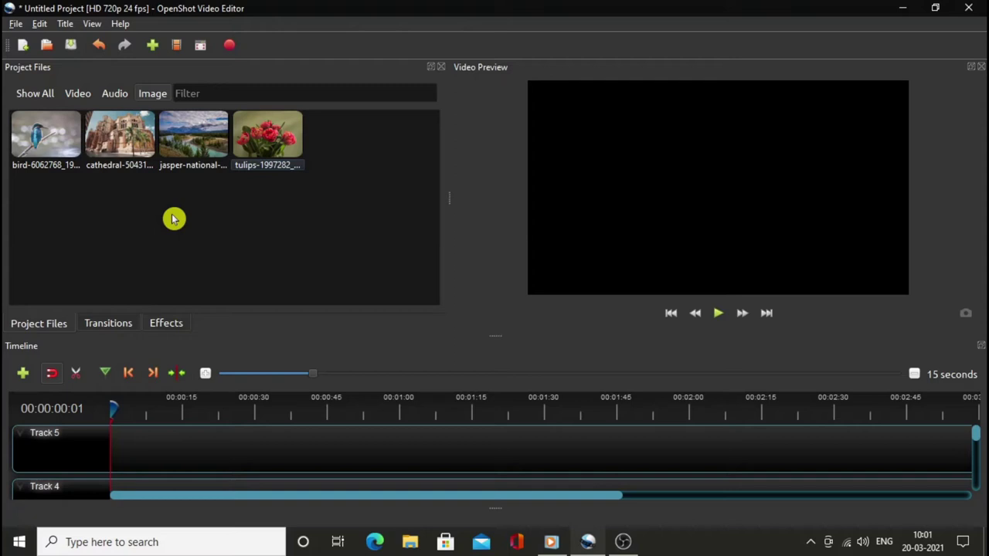
left_click_drag(304, 225, 51, 152)
left_click(109, 208)
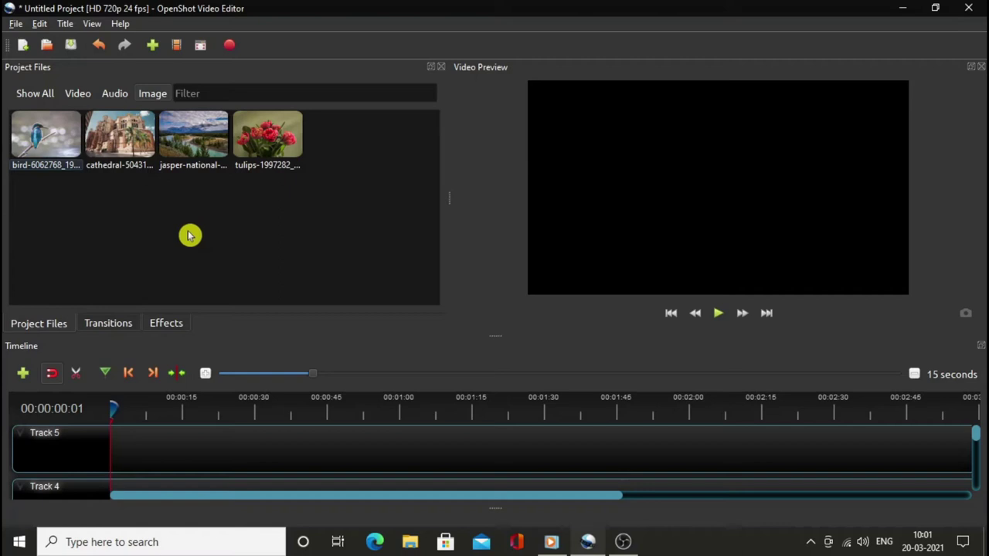
- Select the bird, tulips, jasper national park and cathedral images in that order and open the Add to Timeline settings for them
left_click(44, 140)
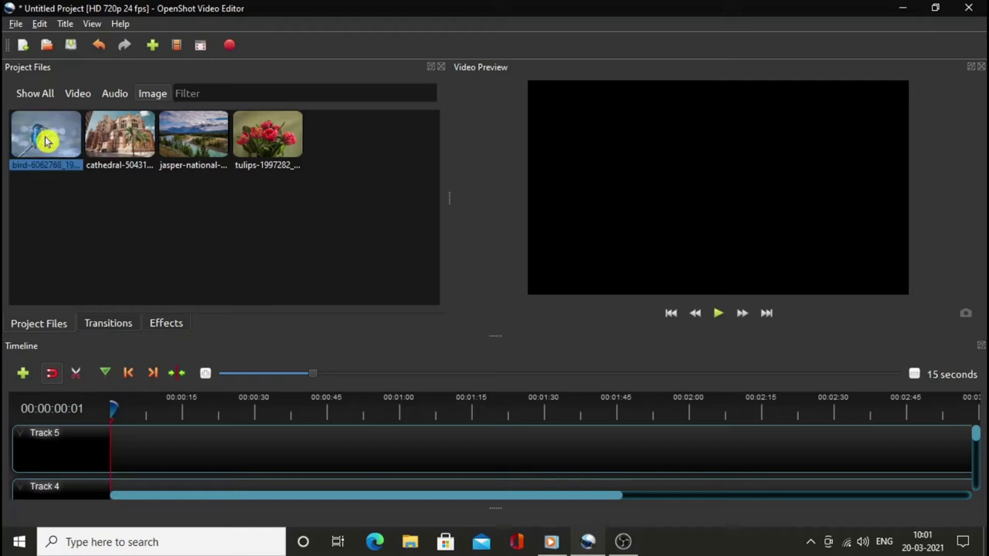
left_click(265, 150, "ctrl")
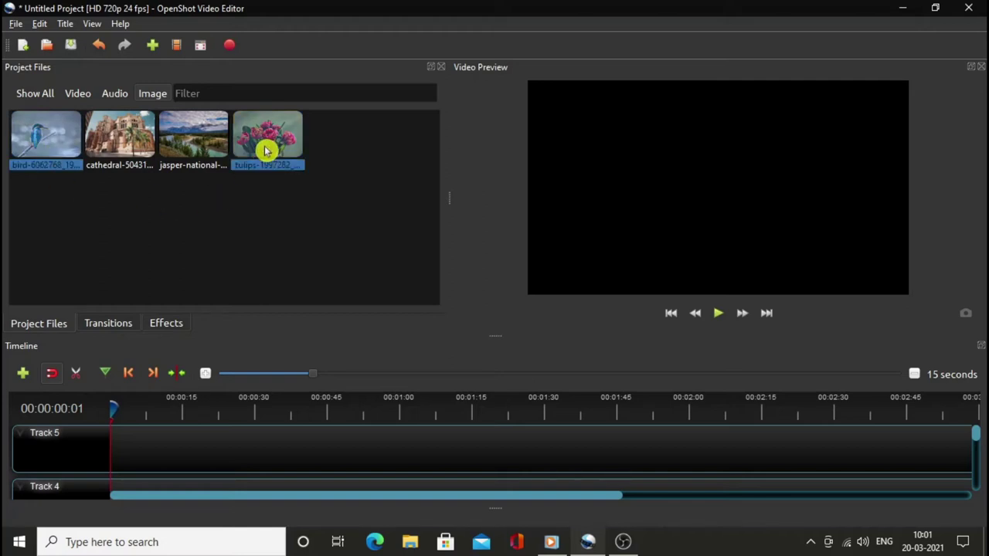
left_click(194, 143, "ctrl")
left_click(104, 137, "ctrl")
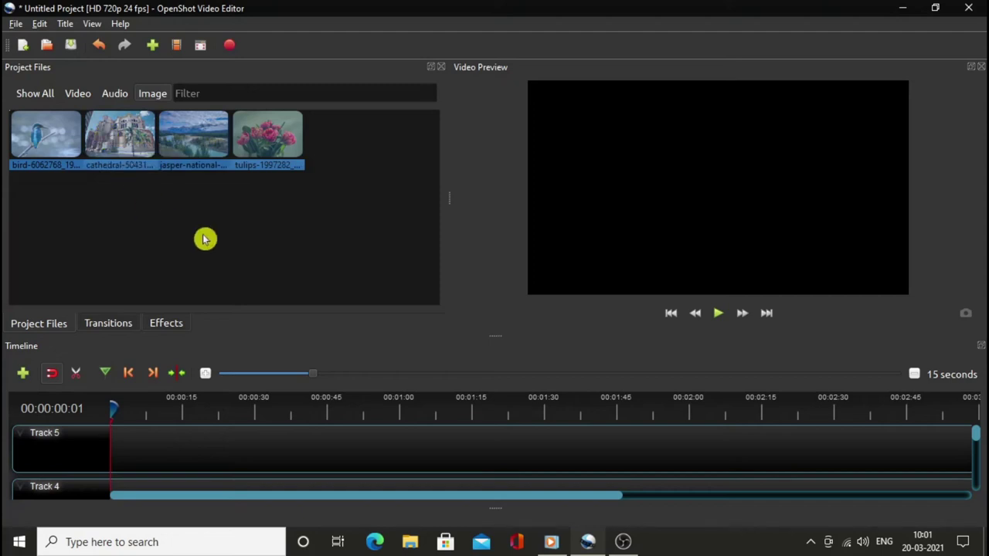
right_click(54, 146)
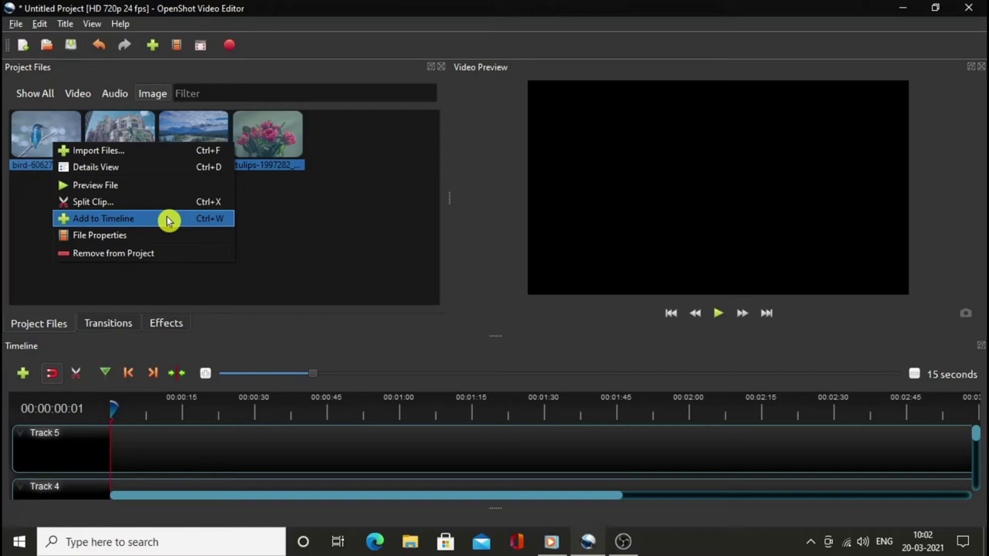
left_click(168, 222)
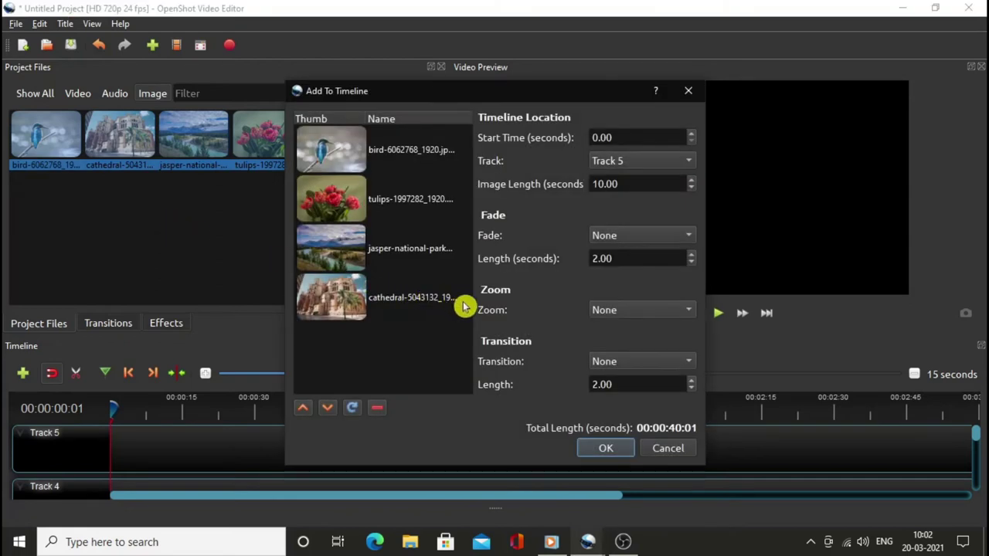
left_click_drag(515, 95, 499, 59)
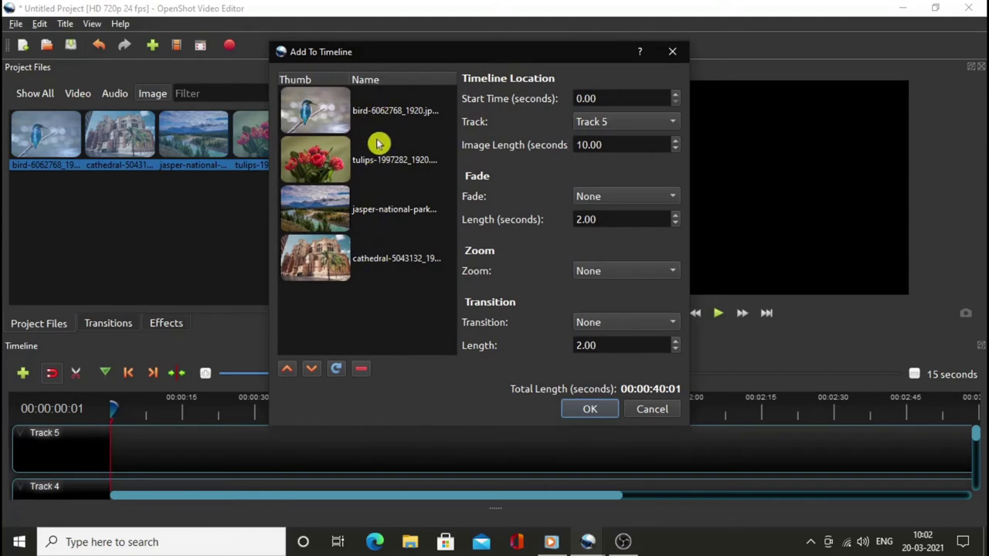
left_click_drag(349, 79, 357, 79)
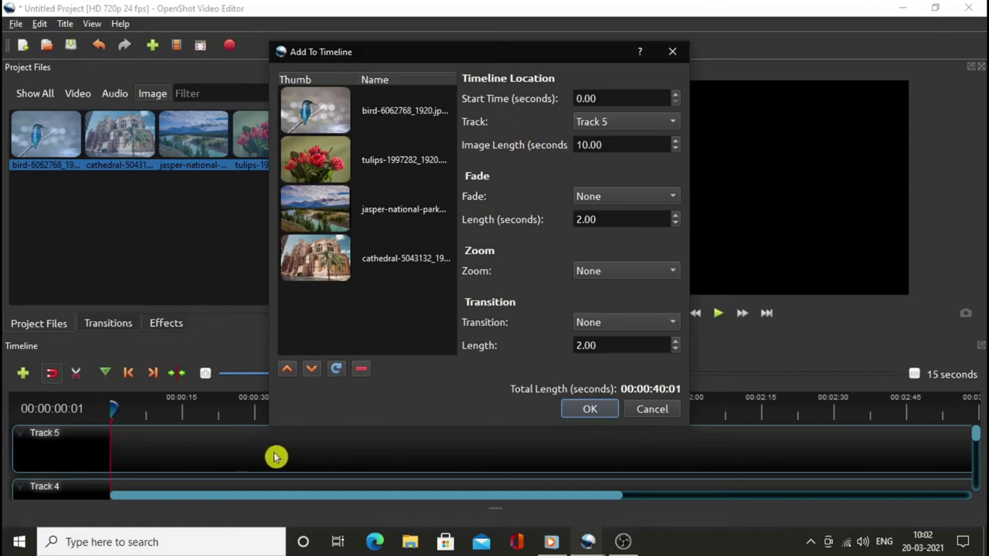
- Examine the start time, the available tracks and the image length, widening the dialog so the labels are readable
left_click(587, 98)
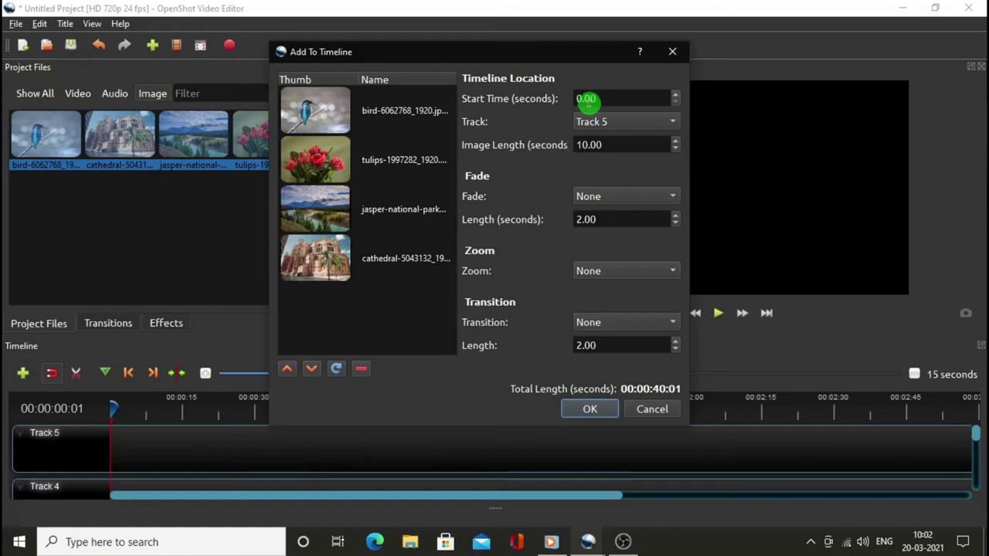
left_click(603, 99)
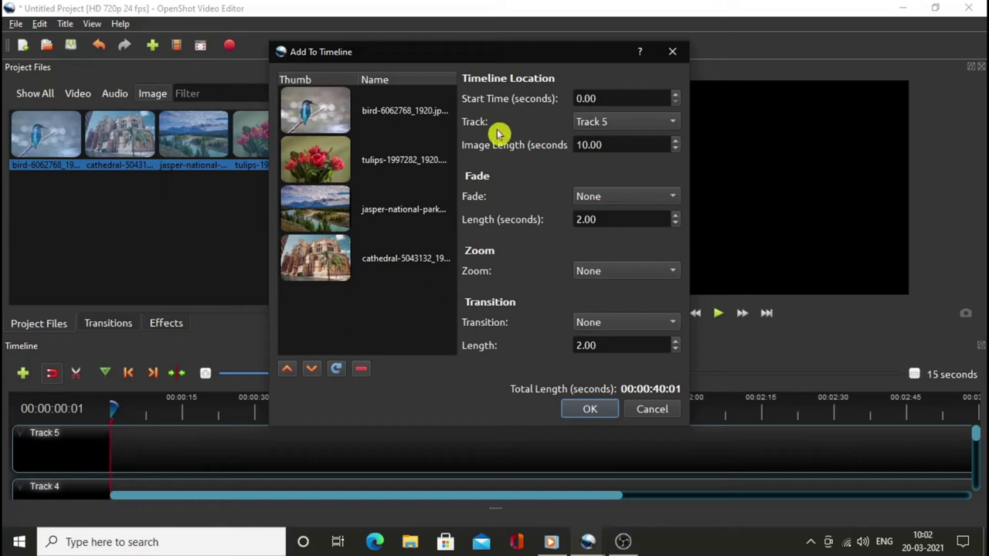
left_click(606, 124)
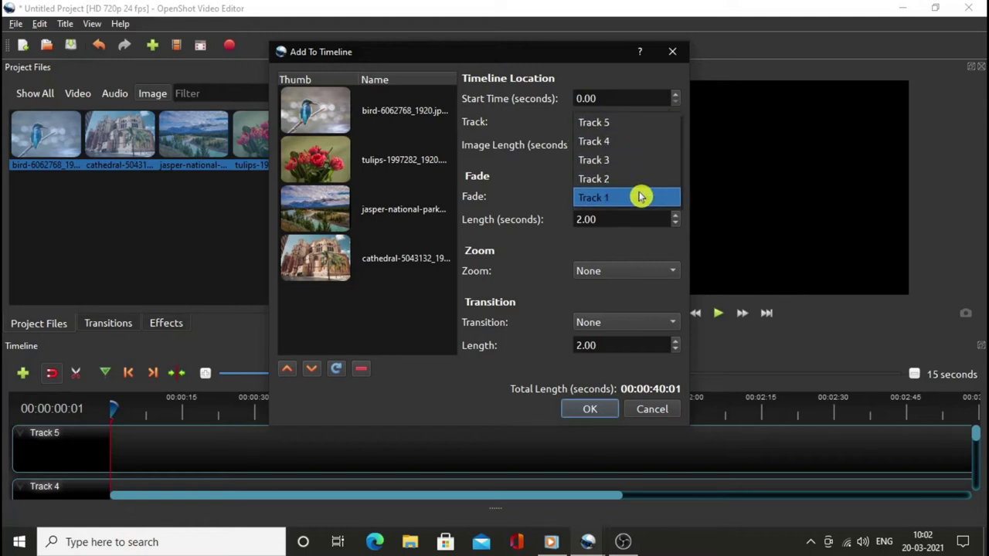
left_click(556, 123)
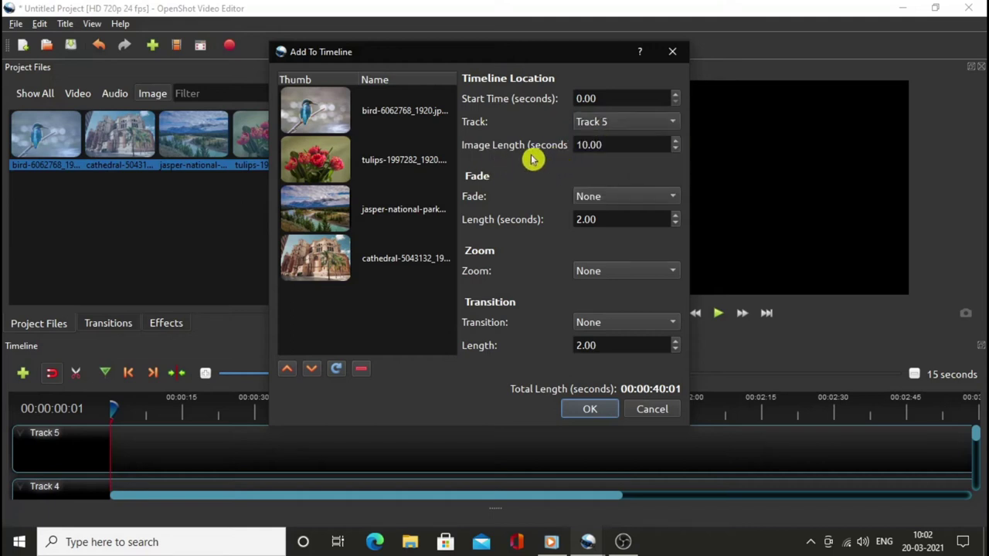
left_click(601, 146)
left_click_drag(691, 165, 713, 166)
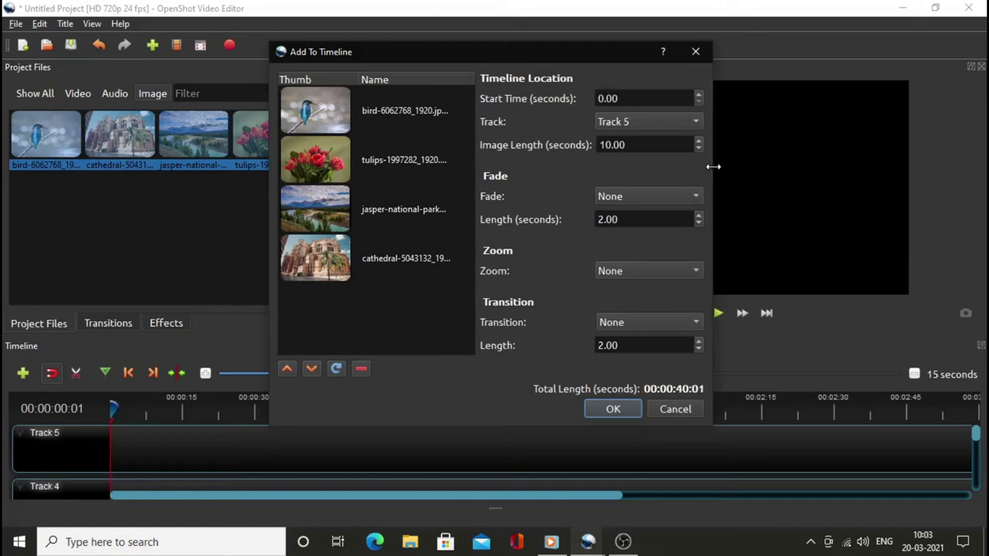
left_click_drag(636, 148, 612, 145)
- Set the fade of the images to Fade In
left_click(640, 197)
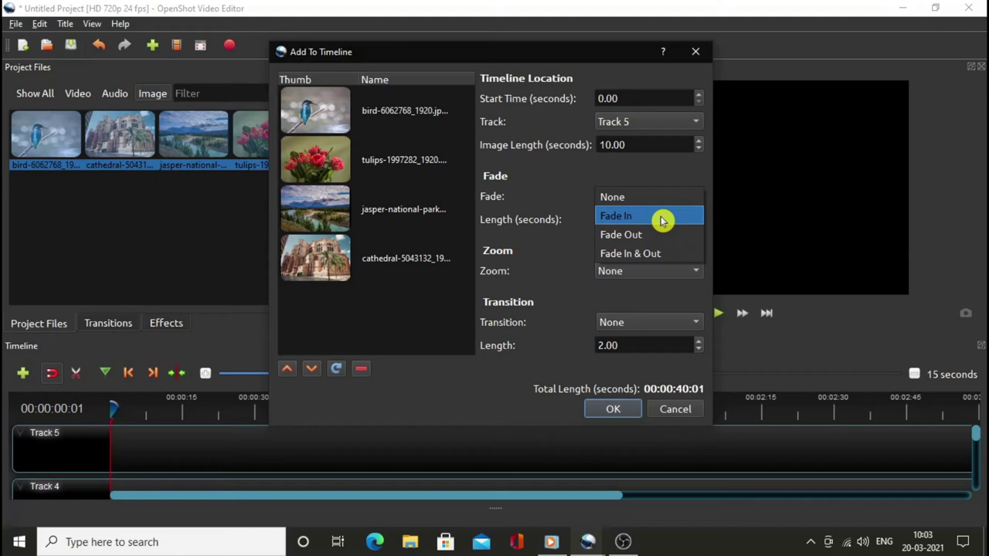
left_click(661, 222)
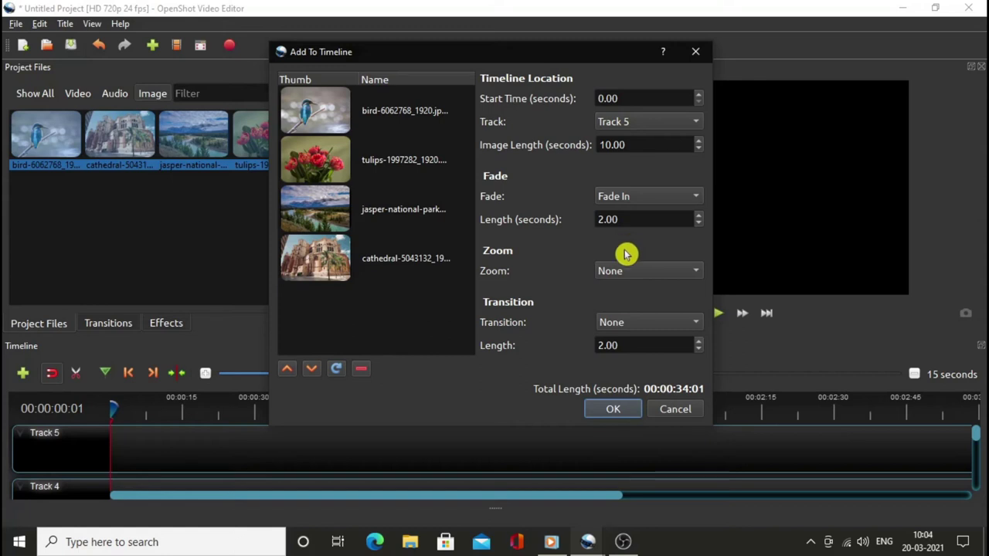
- Try the Random zoom for the images and set the zoom back to None
left_click(658, 276)
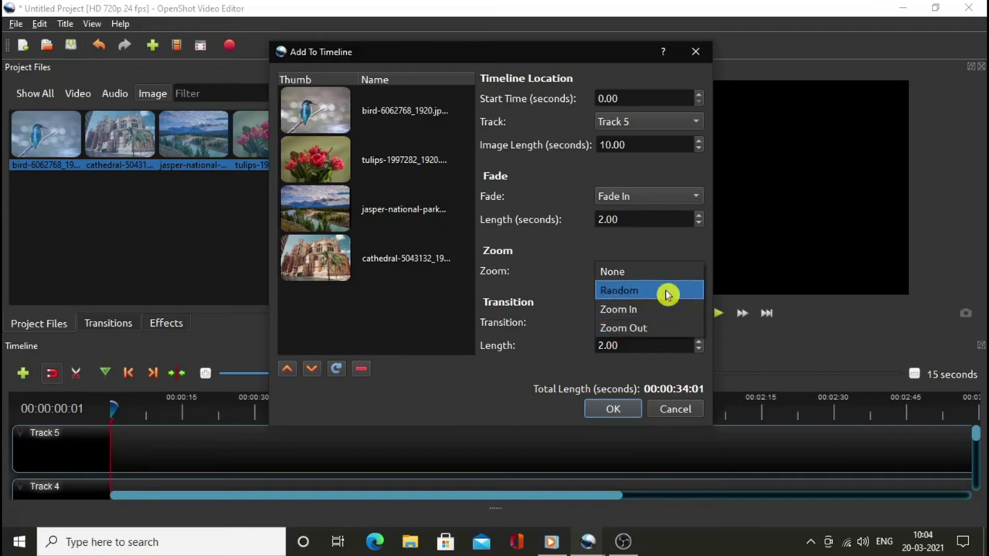
left_click(666, 294)
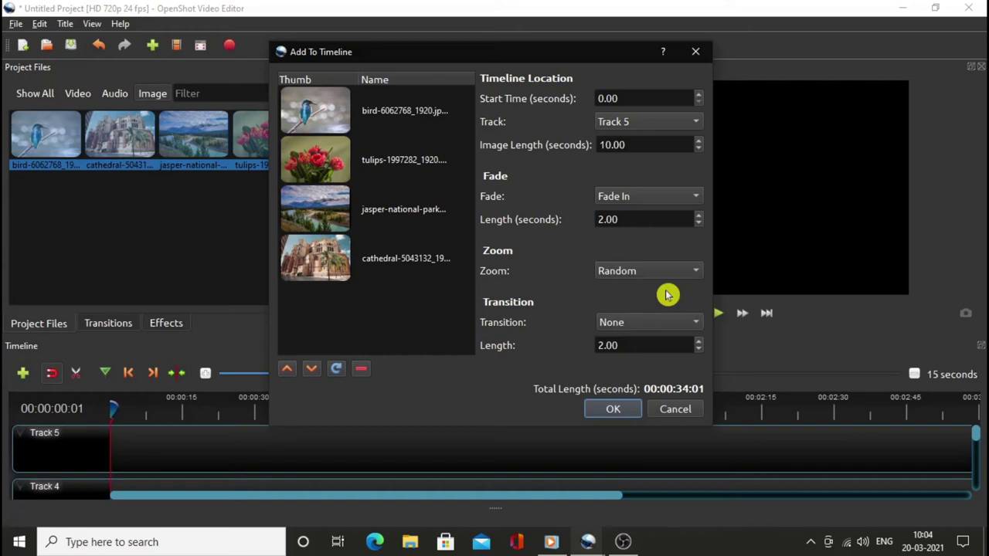
left_click(663, 269)
left_click(662, 251)
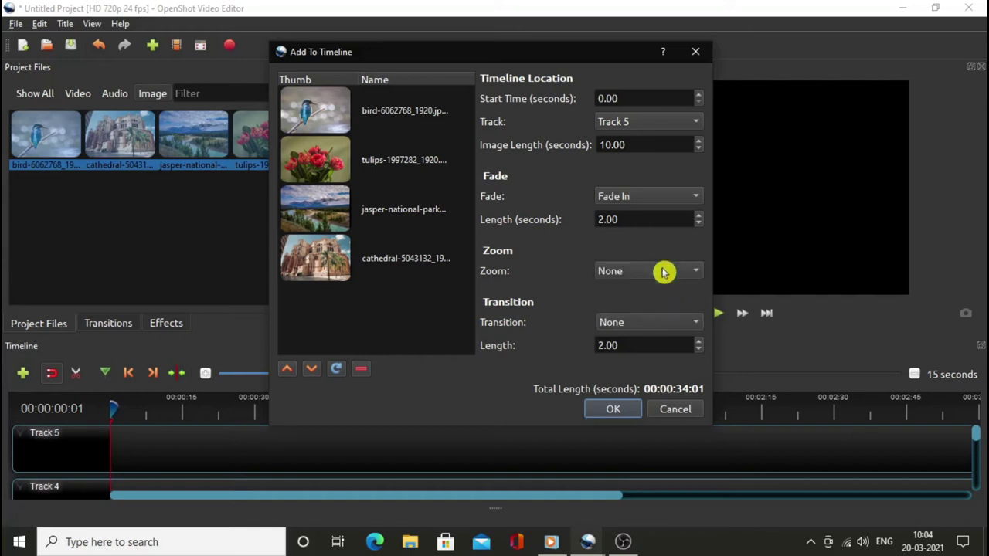
- Set the transition between the images to Big losange
left_click(656, 325)
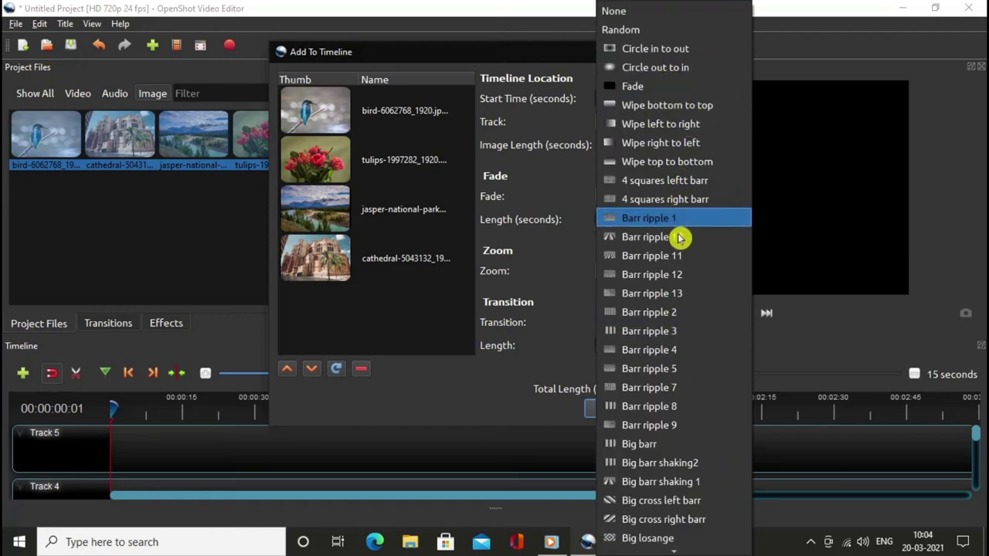
scroll(669, 317, "down", 4)
scroll(668, 319, "down", 10)
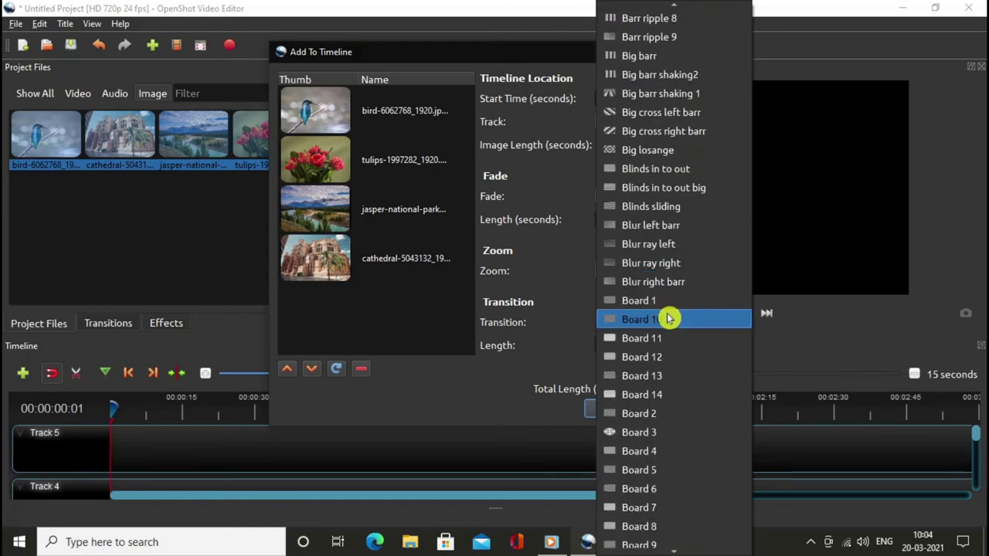
scroll(669, 319, "down", 11)
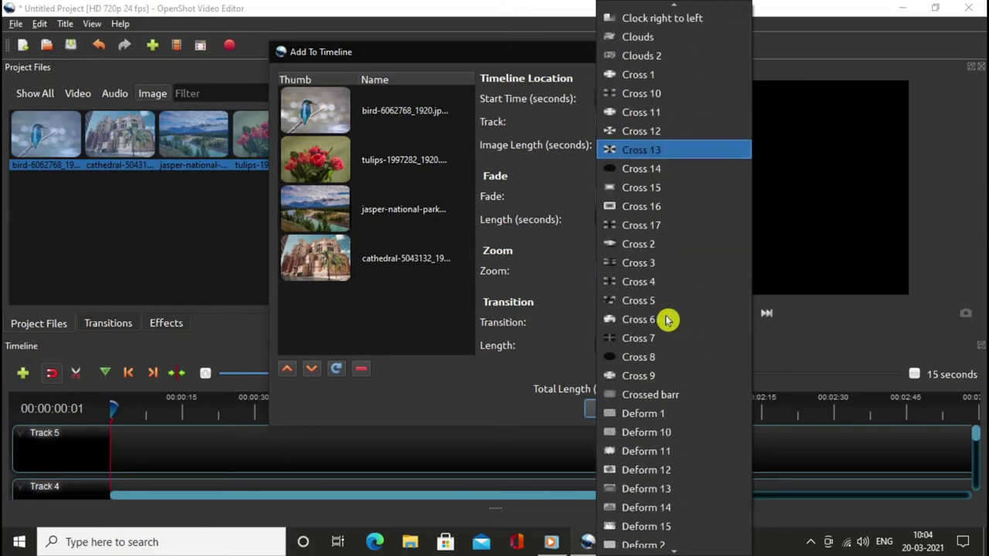
scroll(676, 317, "up", 15)
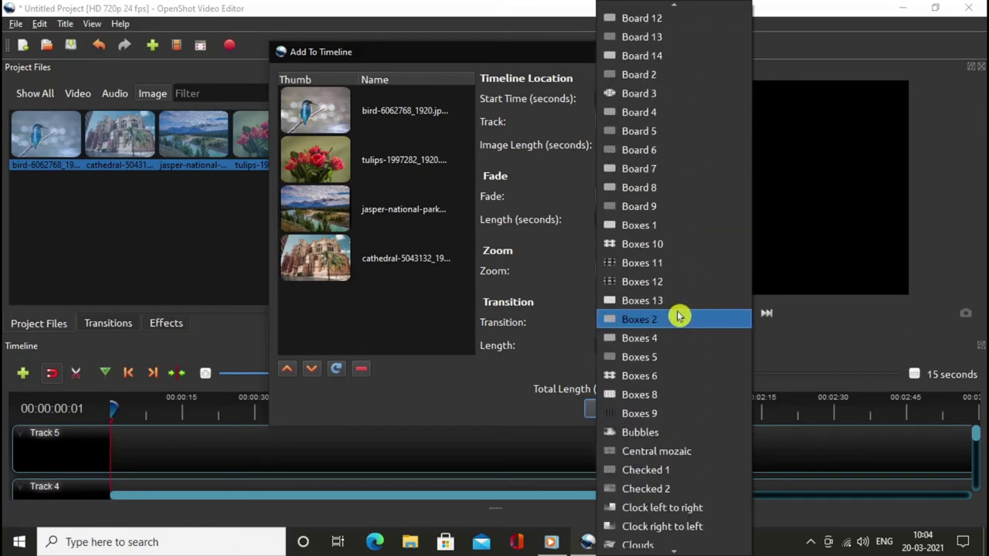
scroll(677, 317, "up", 5)
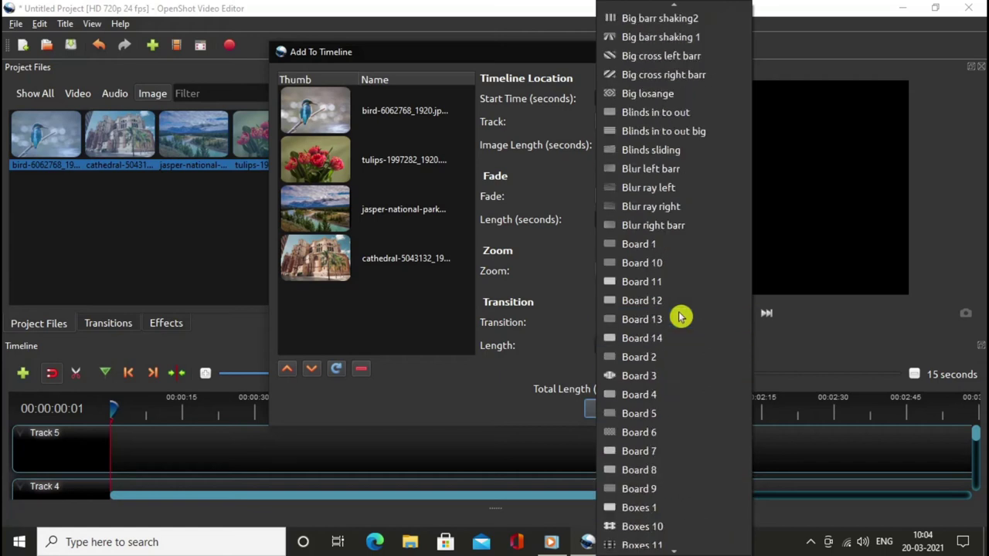
scroll(680, 316, "up", 2)
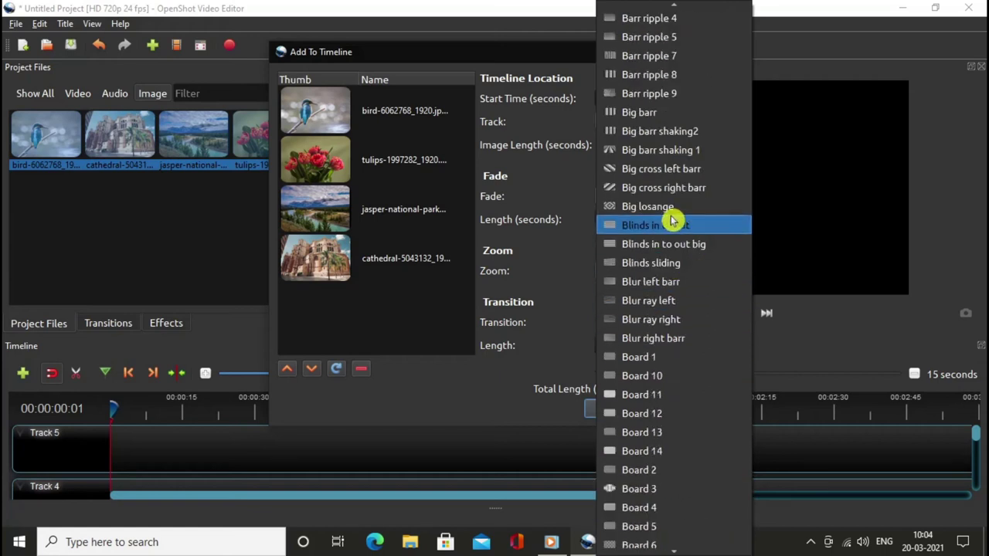
left_click(710, 207)
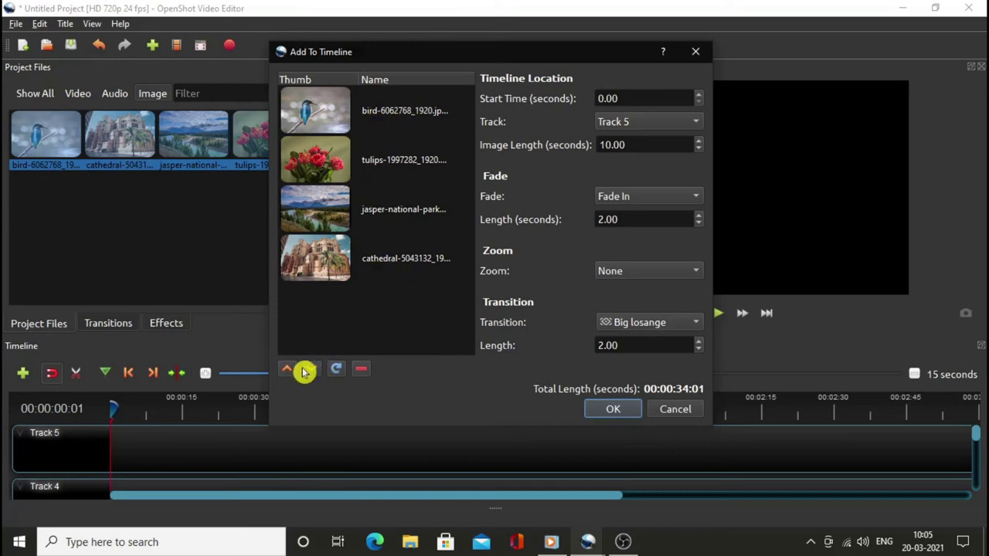
- Move the jasper national park image one place up in the image order and back down again
left_click(331, 205)
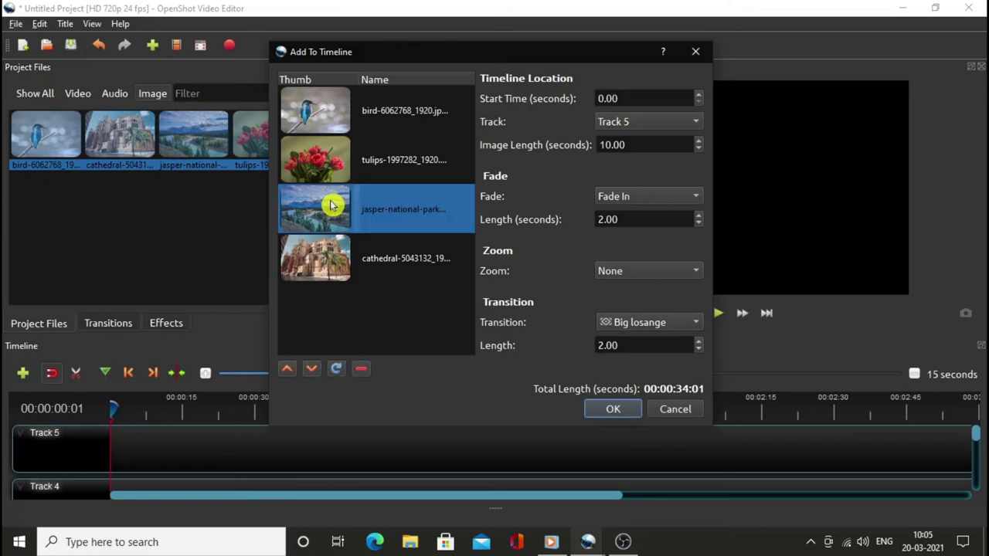
left_click(290, 370)
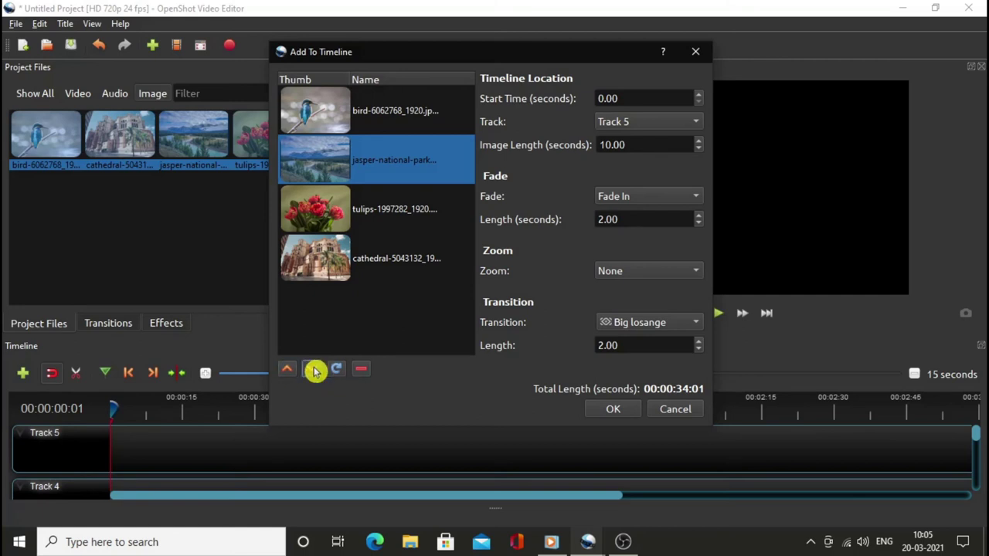
left_click(315, 371)
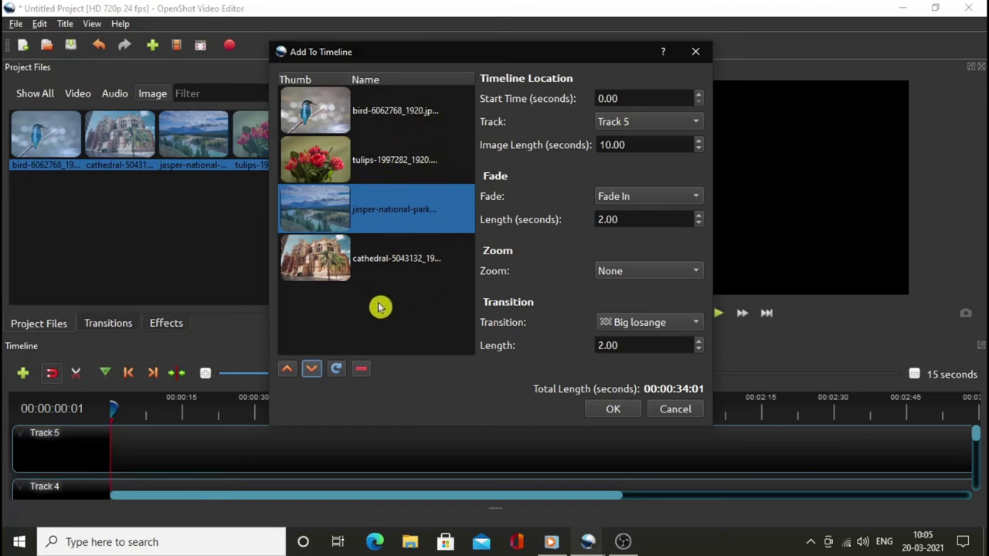
- Accept the settings to add the four images to Track 5 of the timeline
left_click(343, 267)
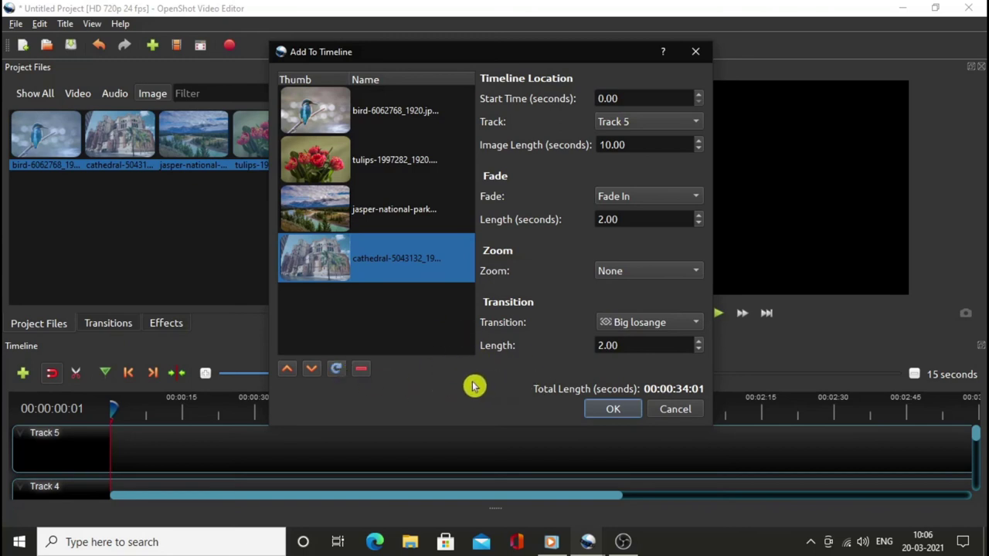
left_click(616, 410)
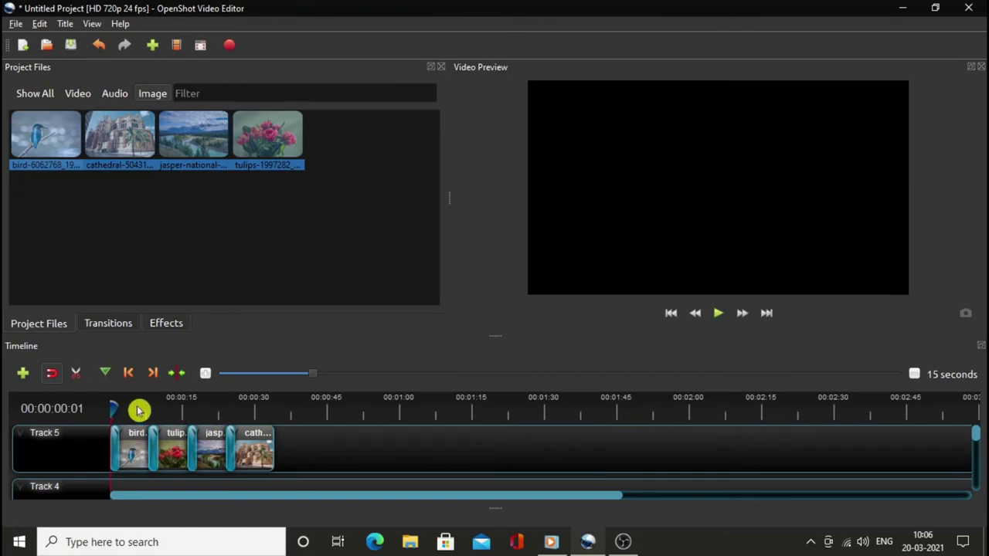
- Play the slideshow from its beginning in the preview and pause it during the cathedral image
mouse_move(113, 406)
left_mouse_down()
mouse_move(126, 406)
mouse_move(110, 408)
left_mouse_up()
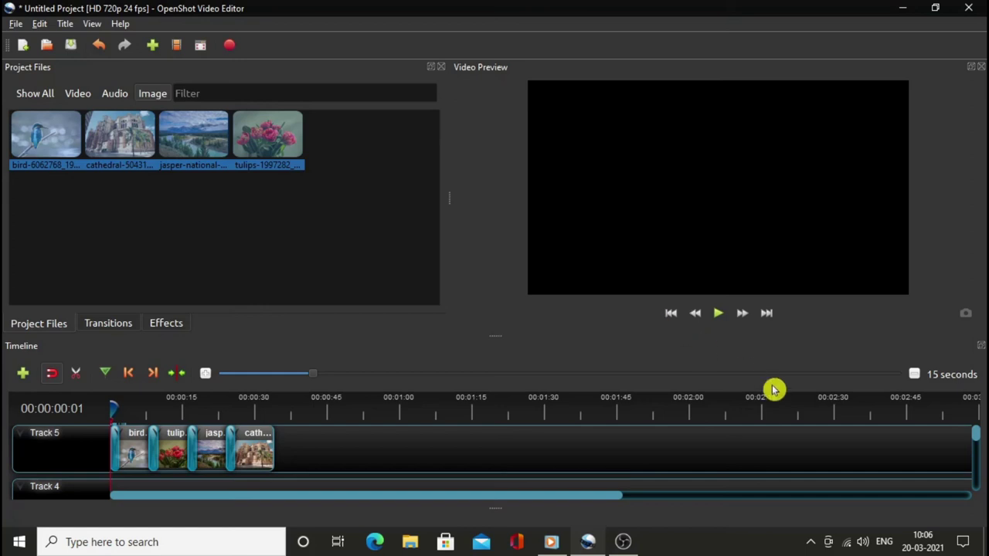
left_click(718, 314)
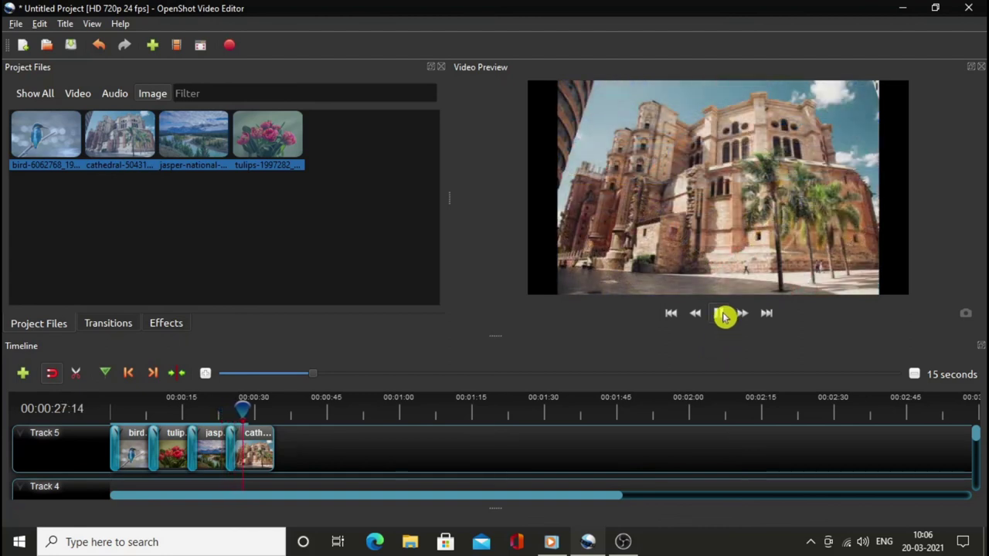
left_click(723, 314)
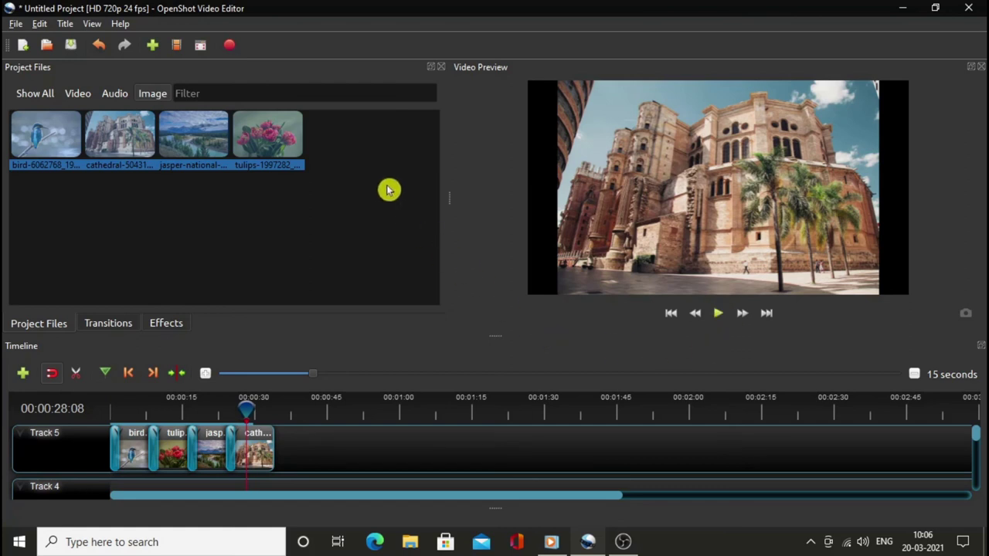
- Examine the video export settings for file name, destination folder, format and quality, and close them without exporting
left_click(232, 48)
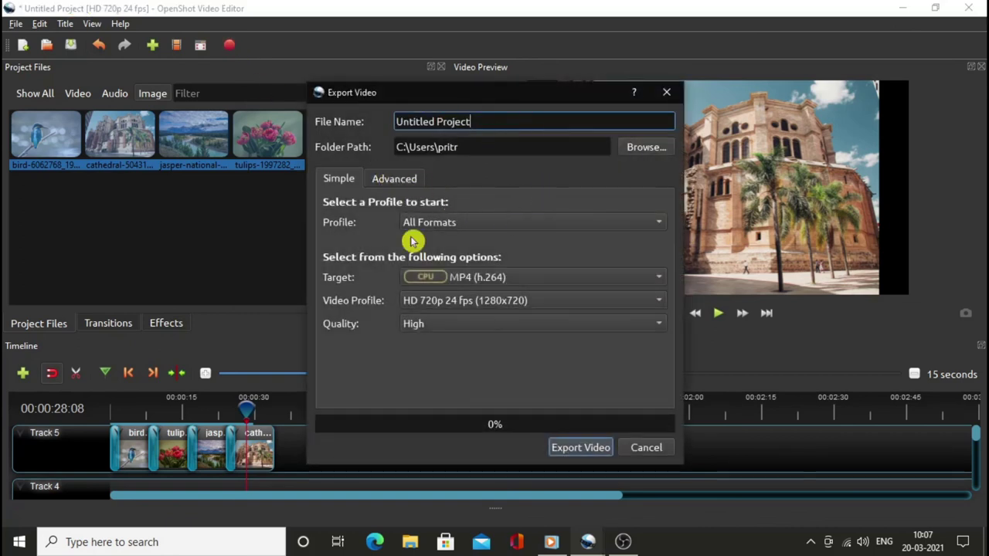
left_click_drag(458, 95, 467, 58)
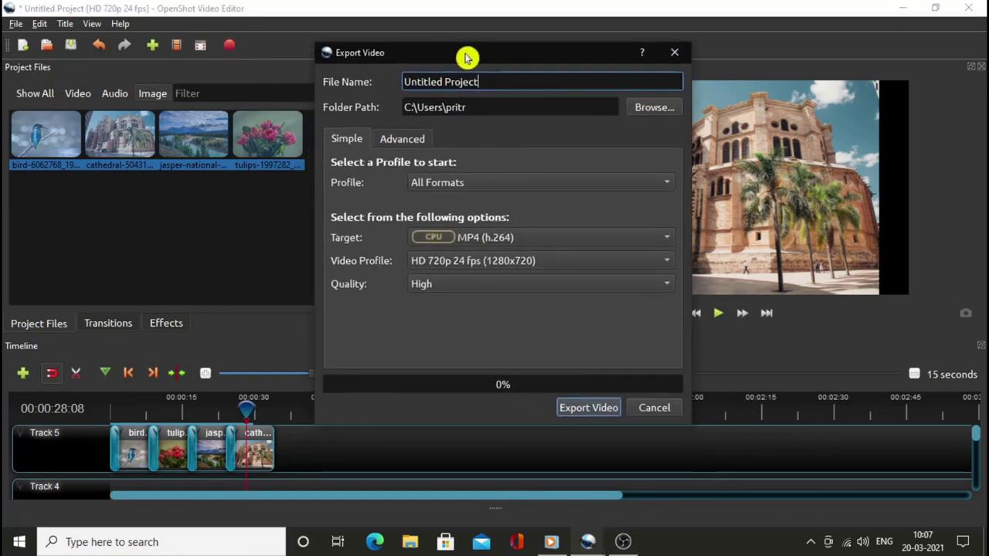
triple_click(465, 82)
left_click(461, 83)
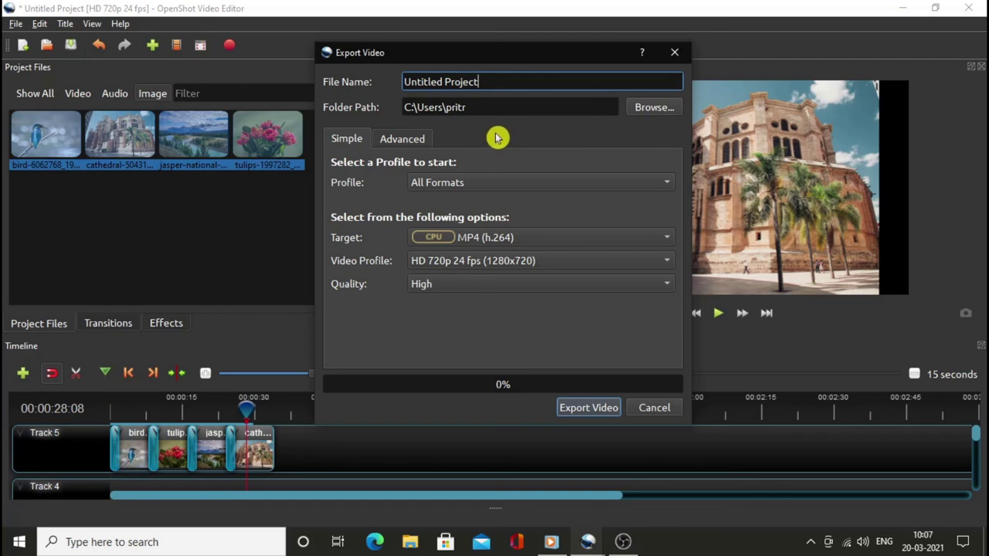
left_click(648, 111)
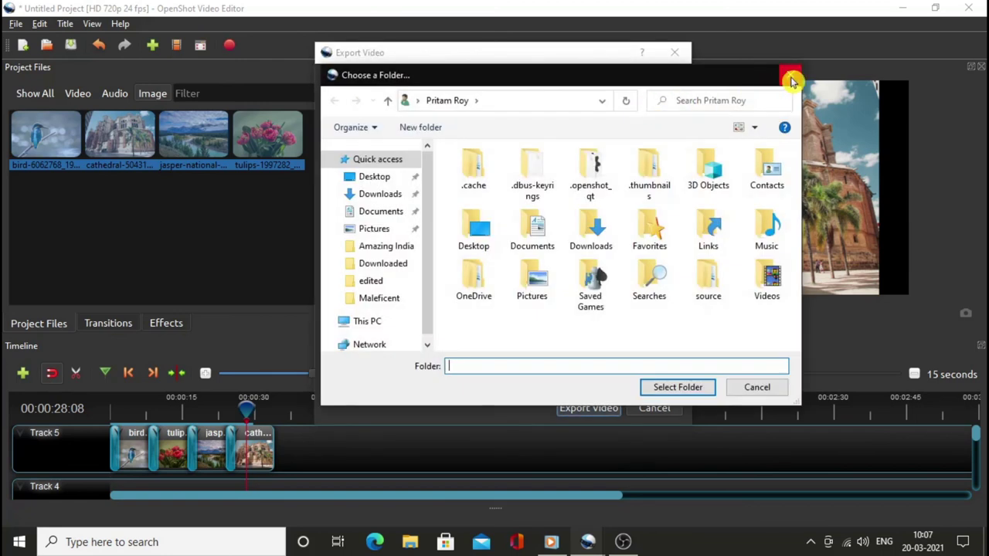
left_click(791, 80)
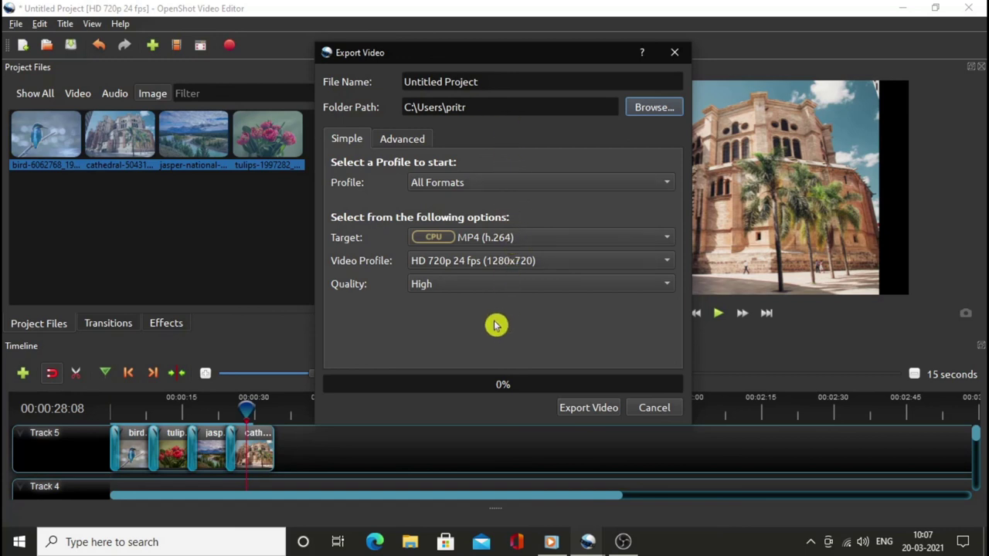
left_click(669, 83)
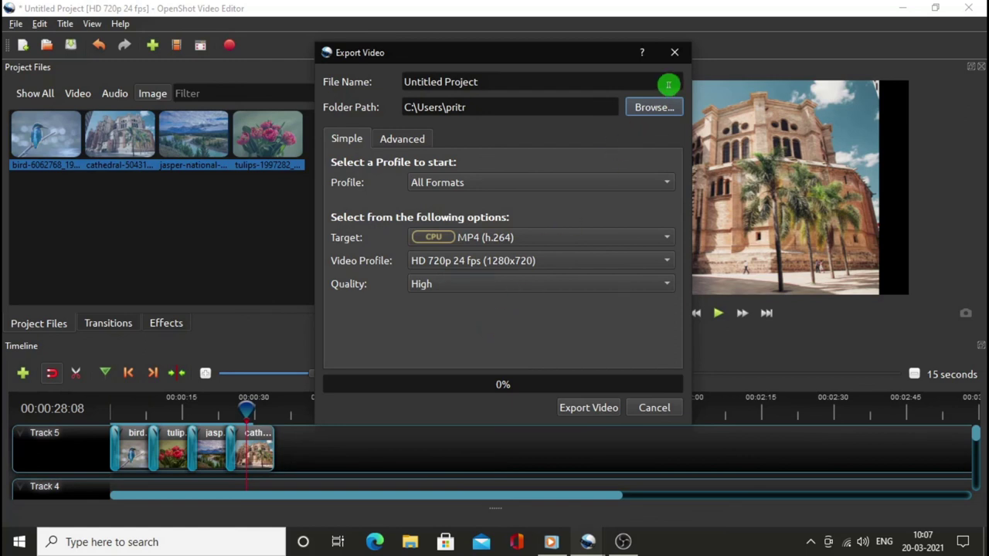
left_click(654, 408)
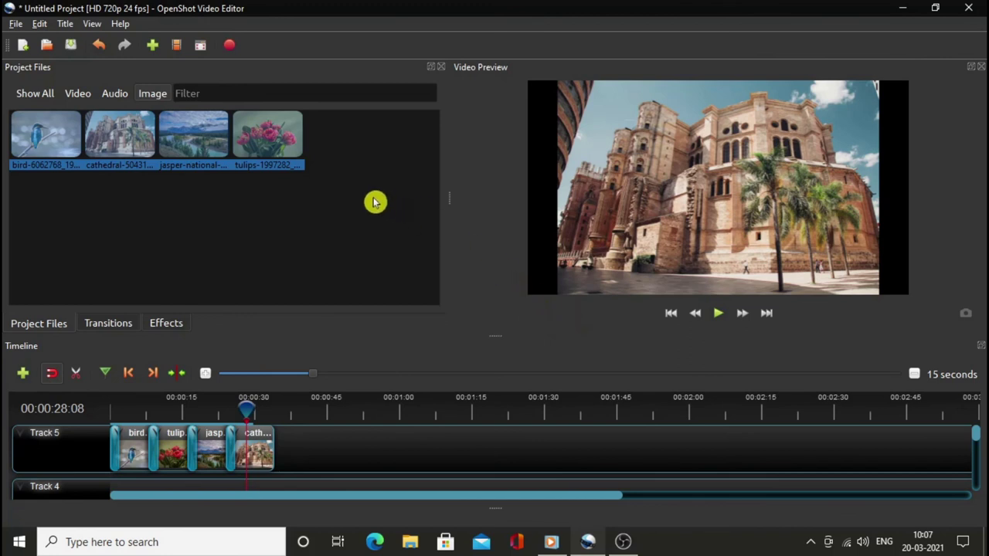